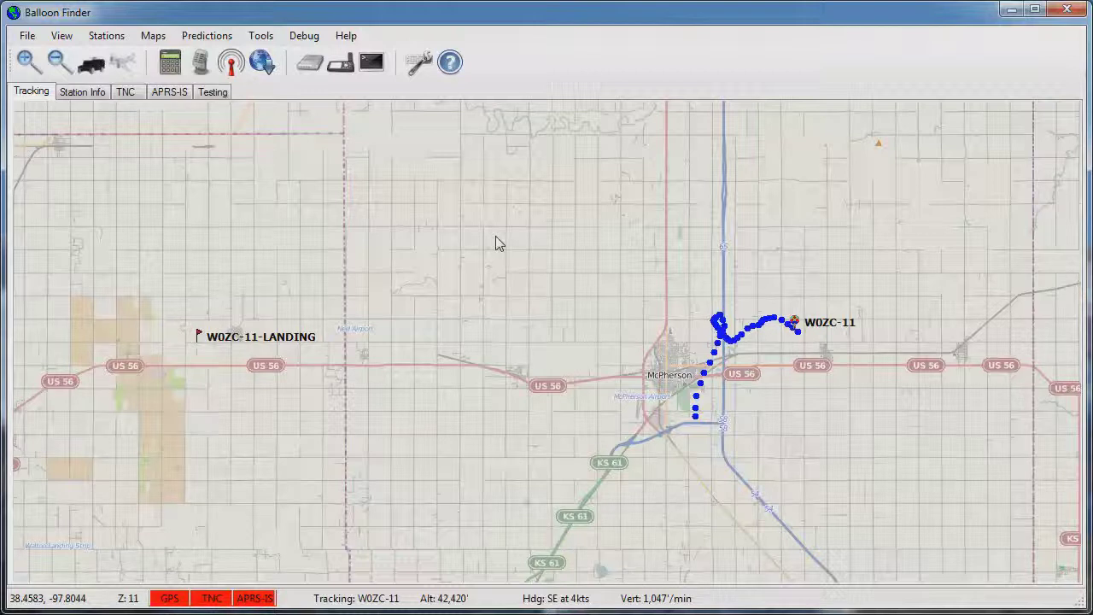
# Review the APRS-IS, TNC communication and My Station options, including the available TNC and GPS comm ports, and accept the options.
pyautogui.click(260, 35)
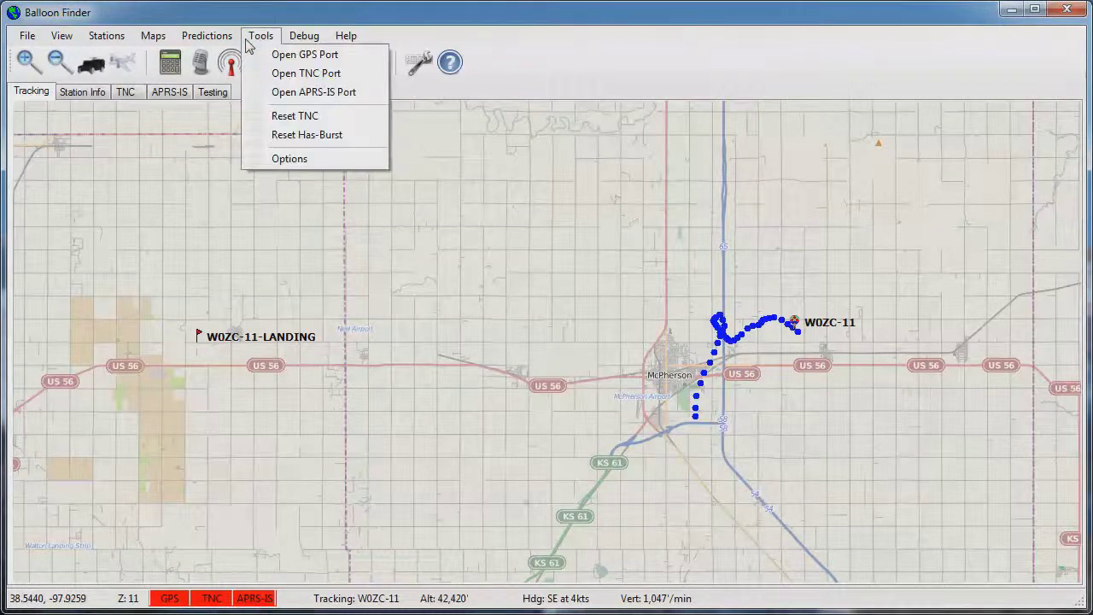
pyautogui.click(283, 157)
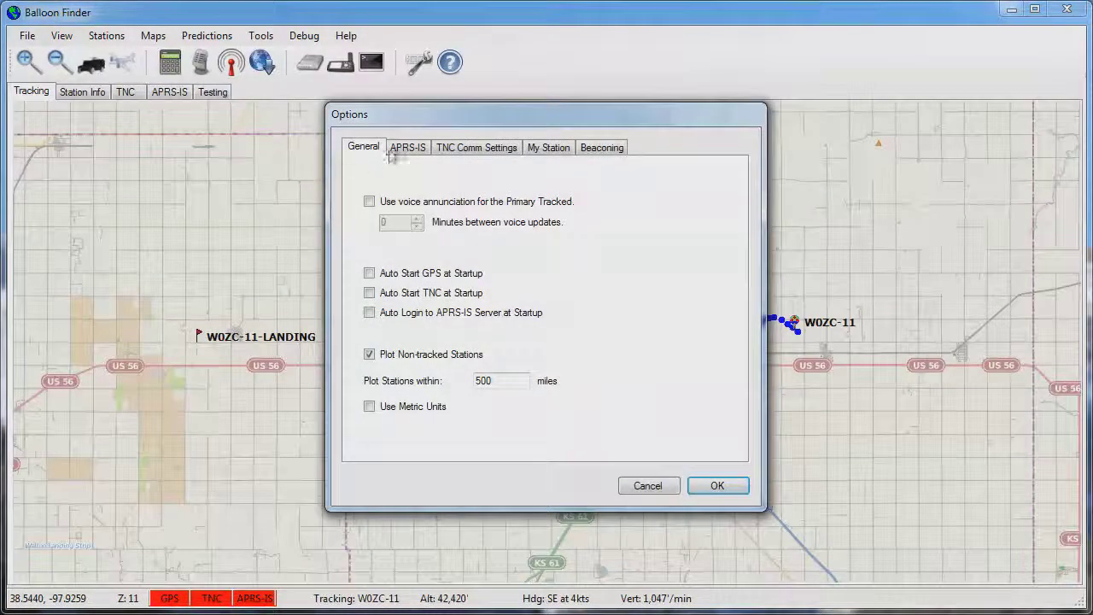
pyautogui.click(405, 149)
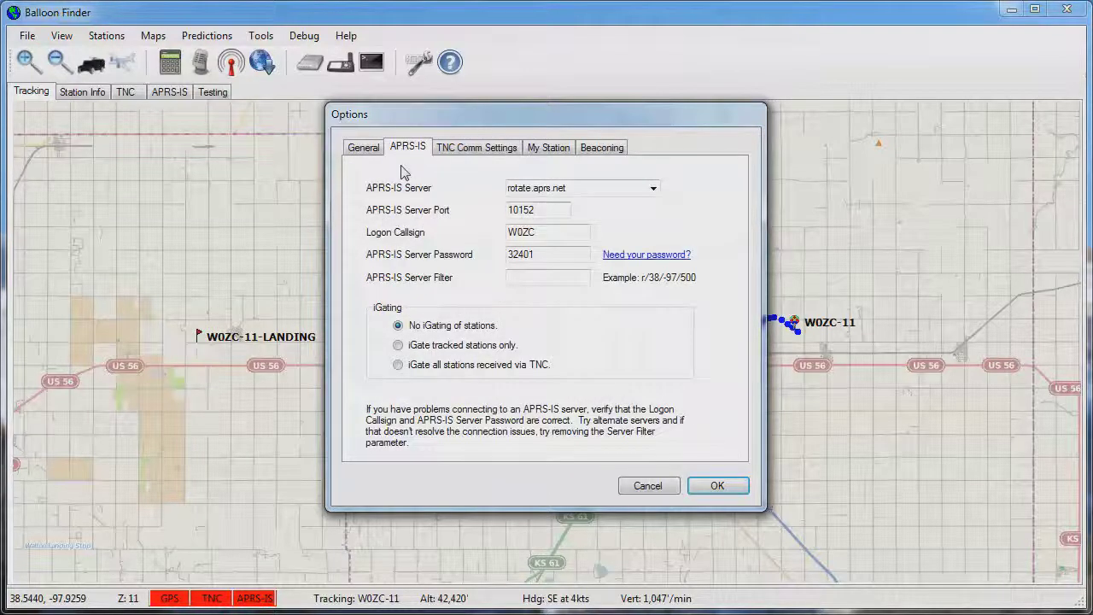
pyautogui.click(461, 152)
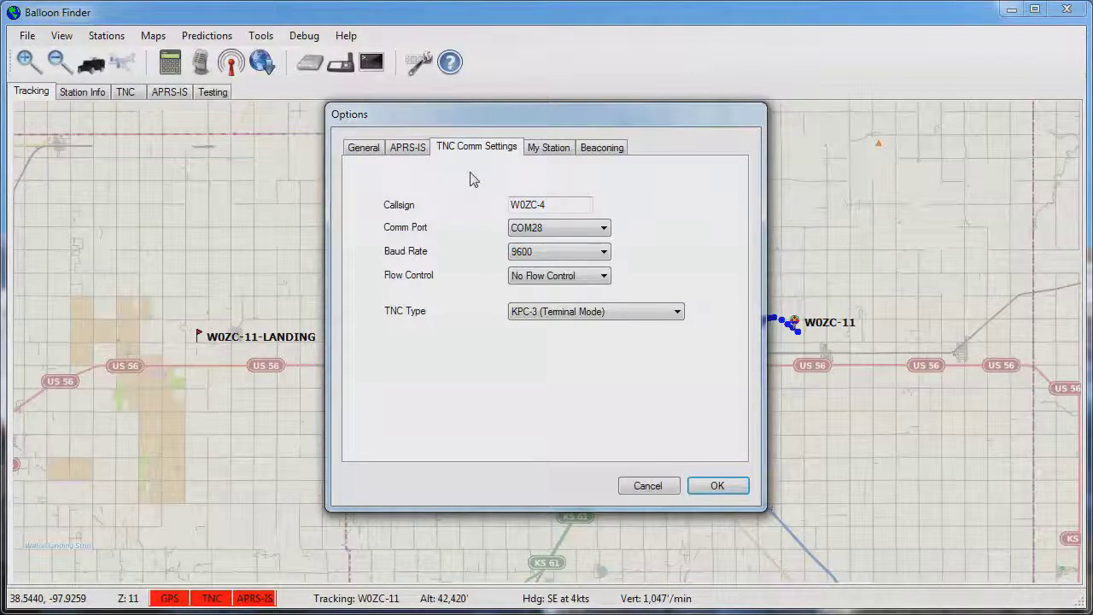
pyautogui.click(588, 227)
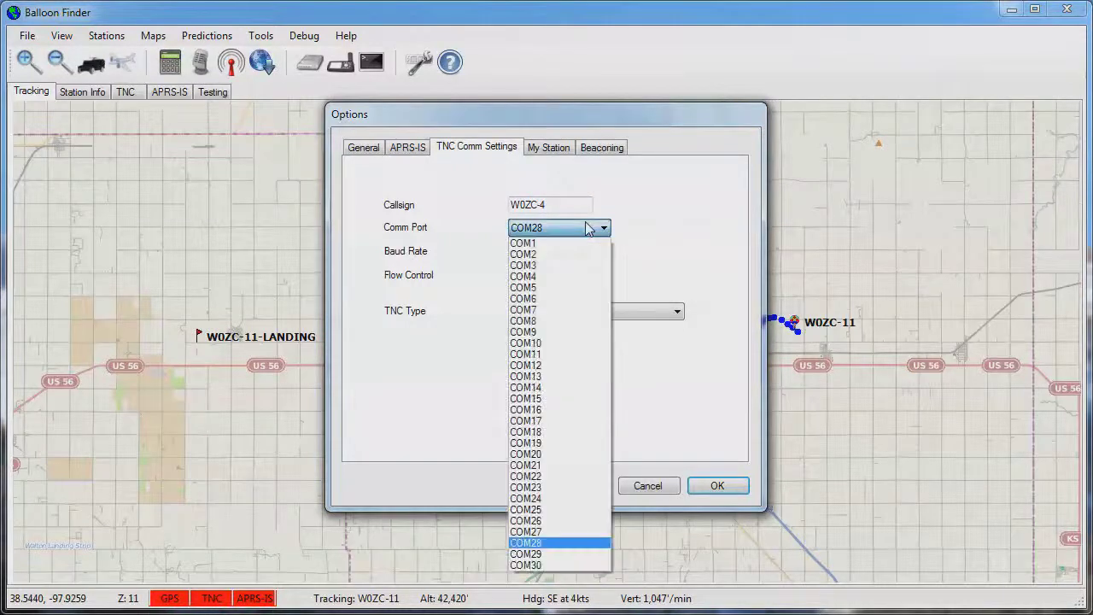
pyautogui.click(587, 227)
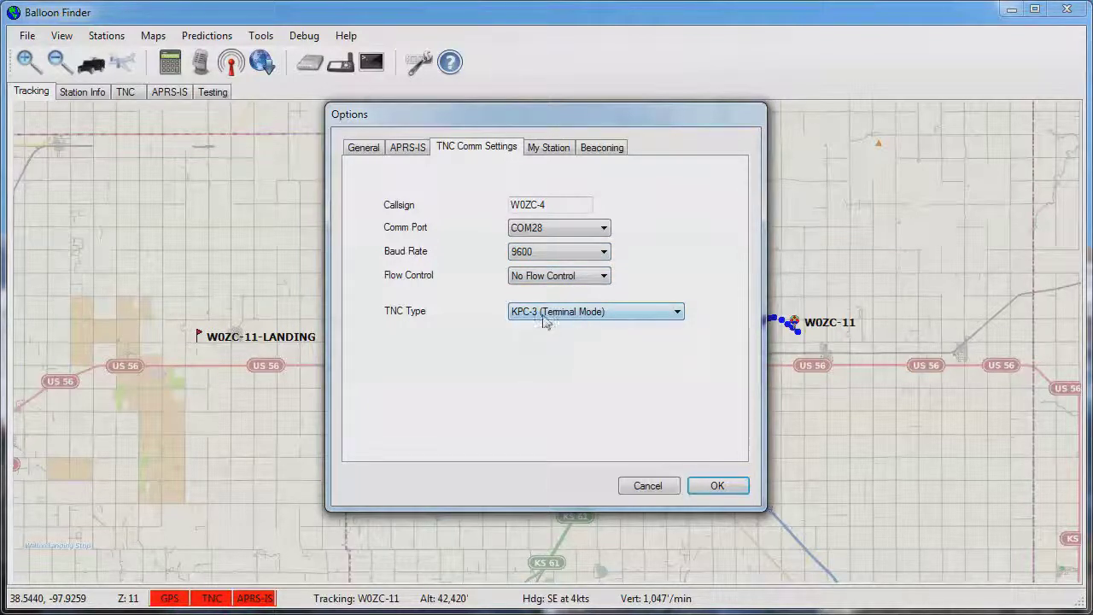
pyautogui.click(551, 150)
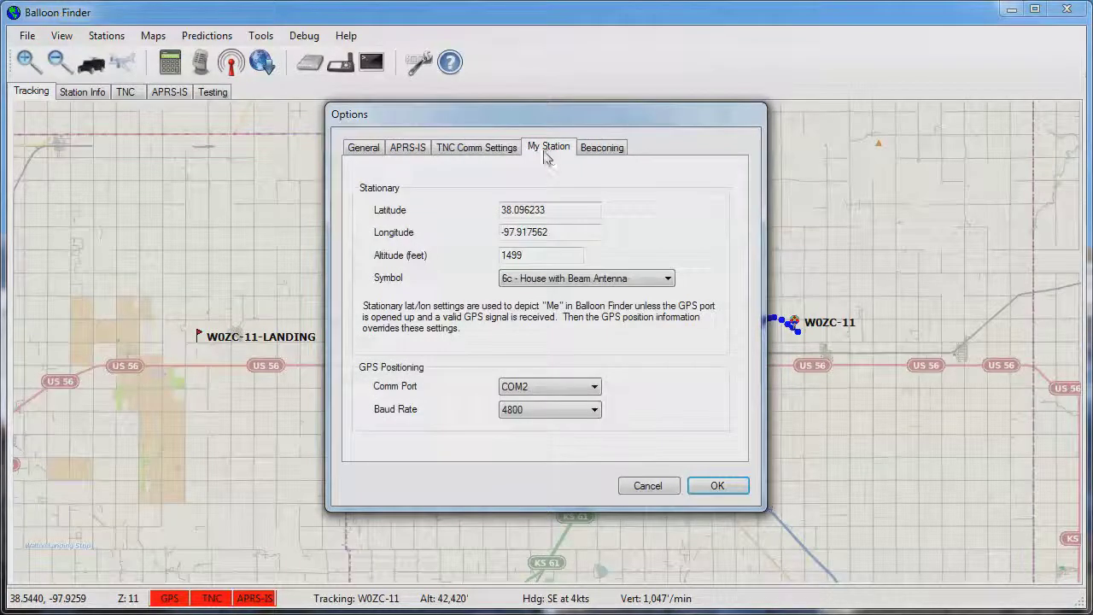
pyautogui.click(549, 387)
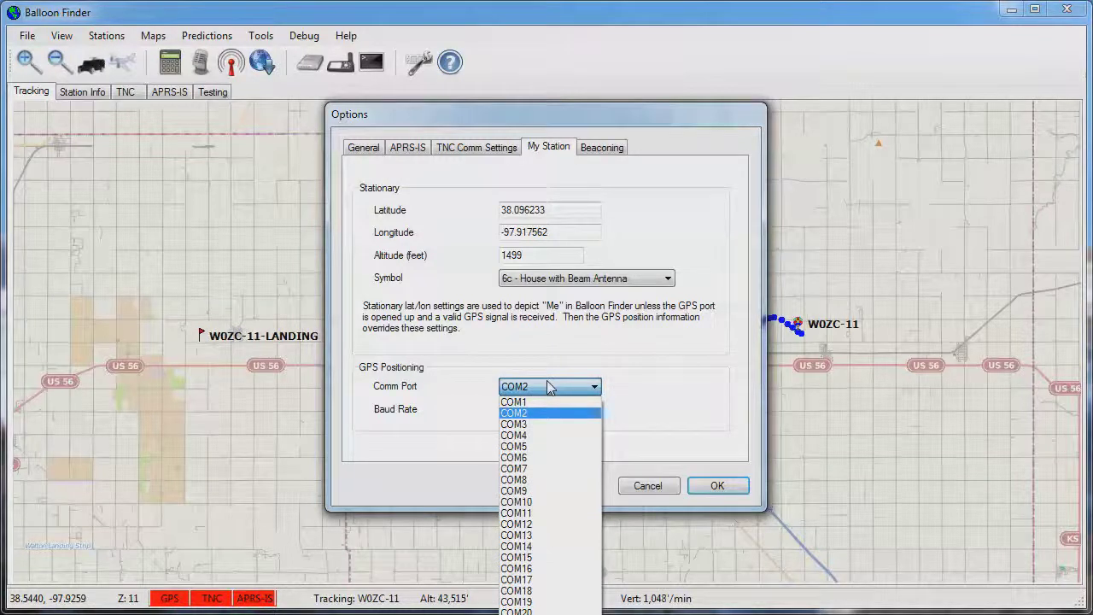
pyautogui.click(548, 387)
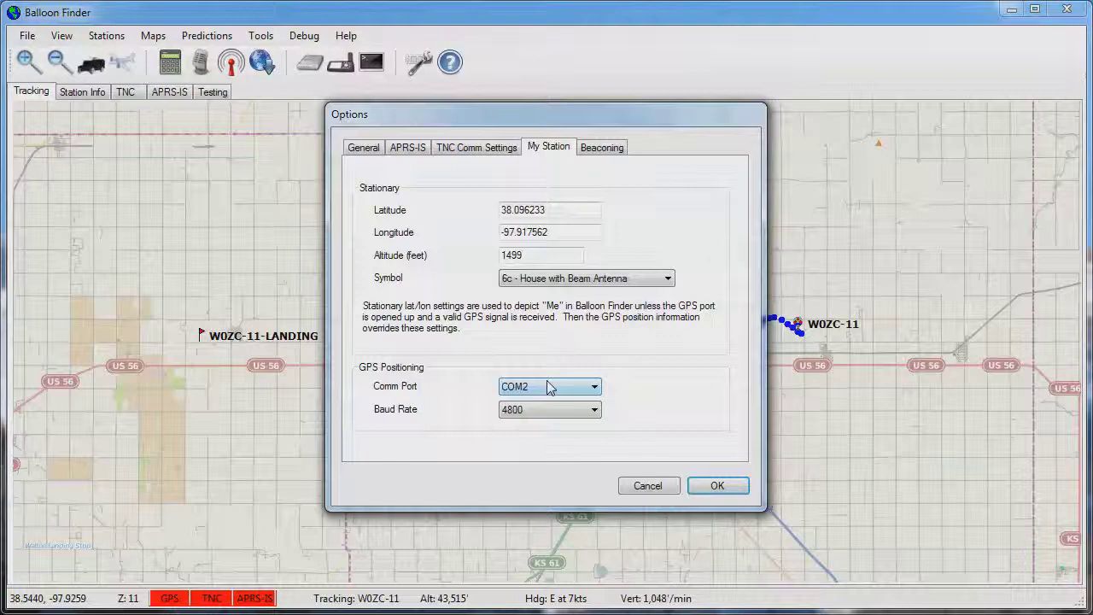
pyautogui.click(716, 486)
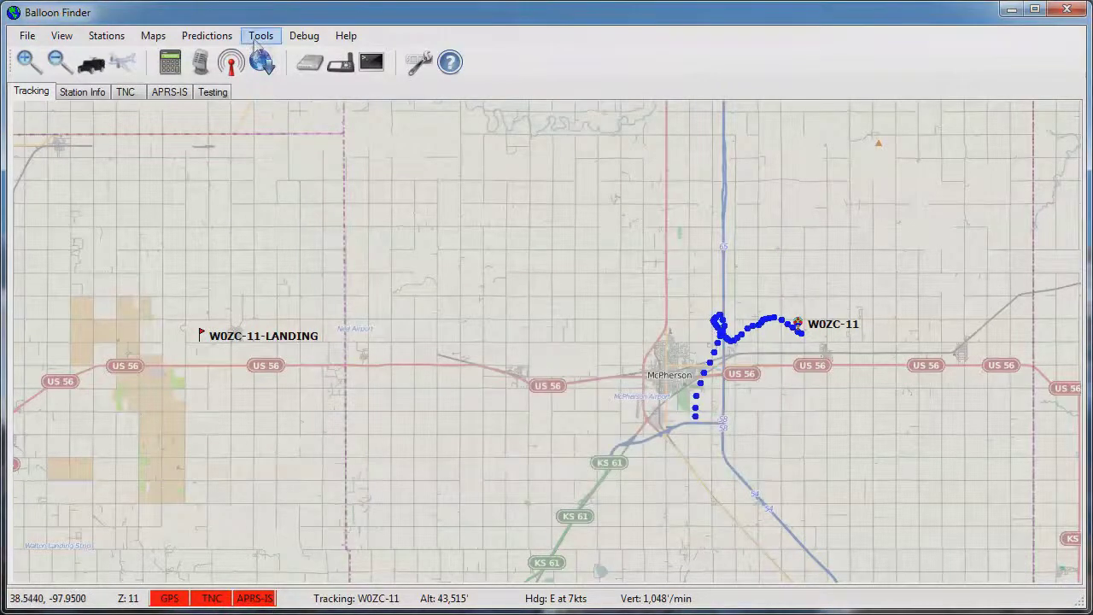
# Open the TNC port and display the TNC terminal output.
pyautogui.click(256, 44)
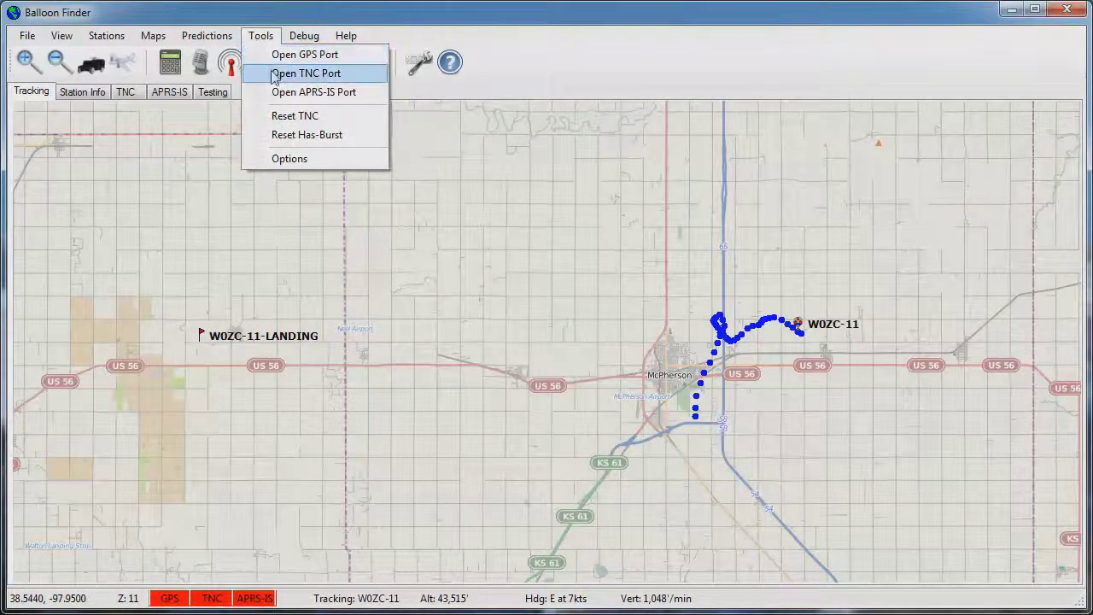
pyautogui.click(273, 74)
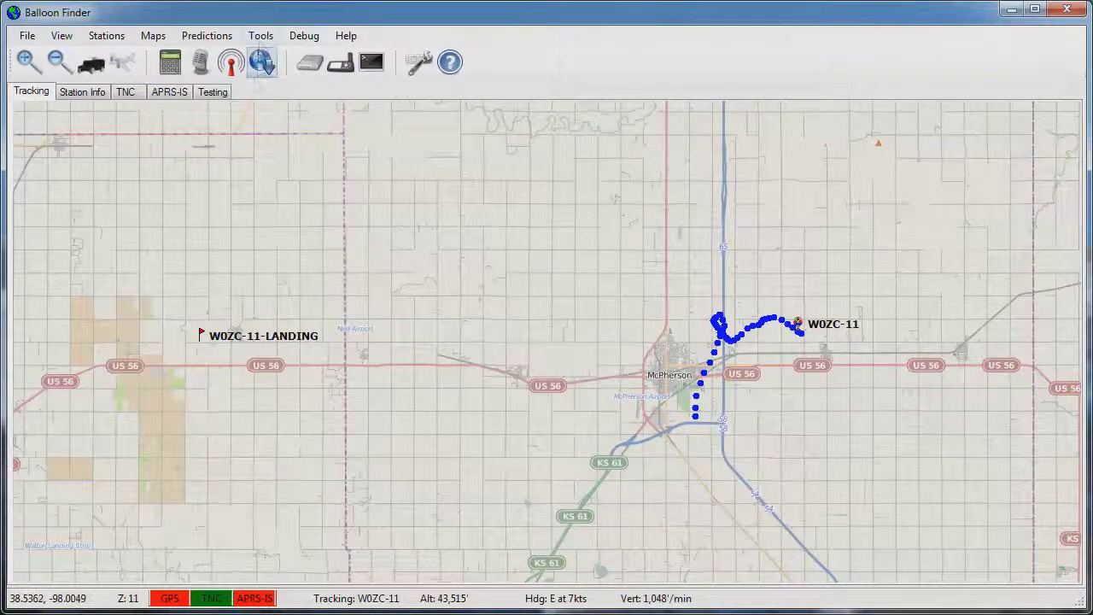
pyautogui.click(260, 36)
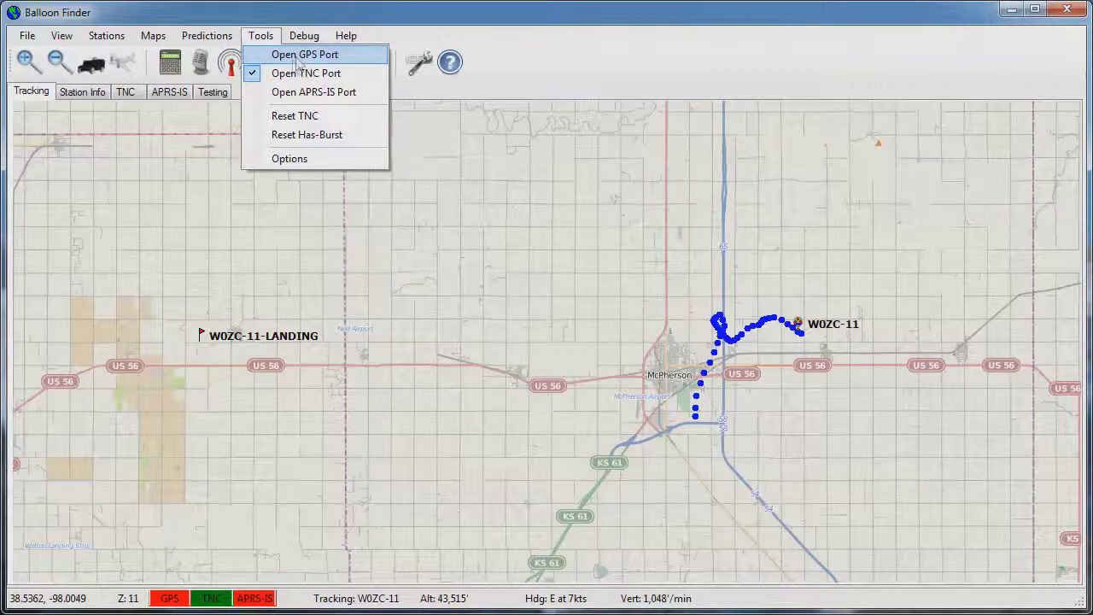
pyautogui.click(209, 412)
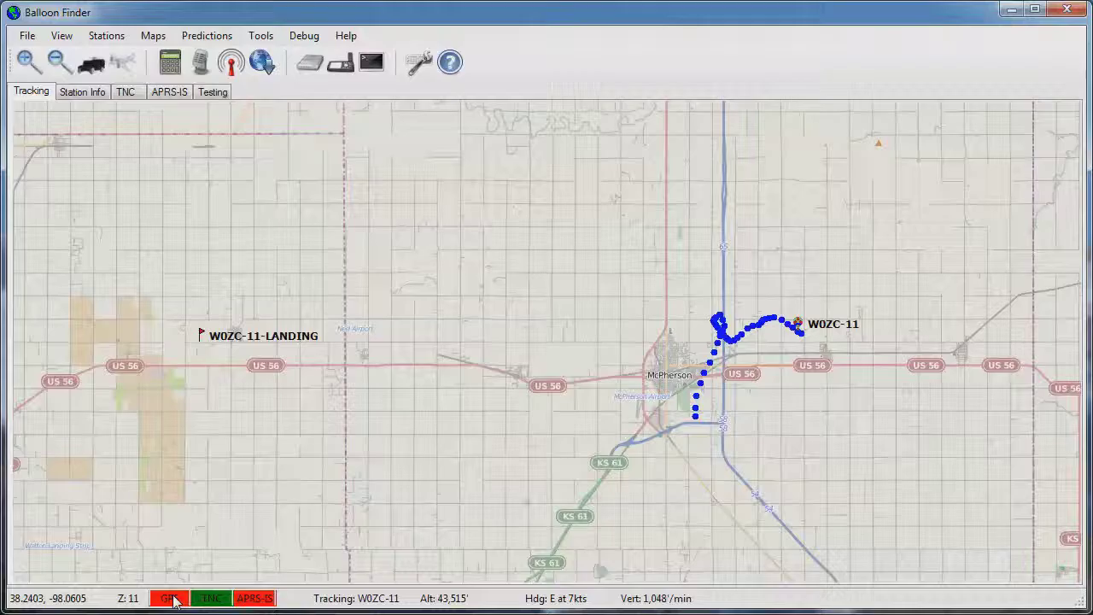
pyautogui.click(124, 92)
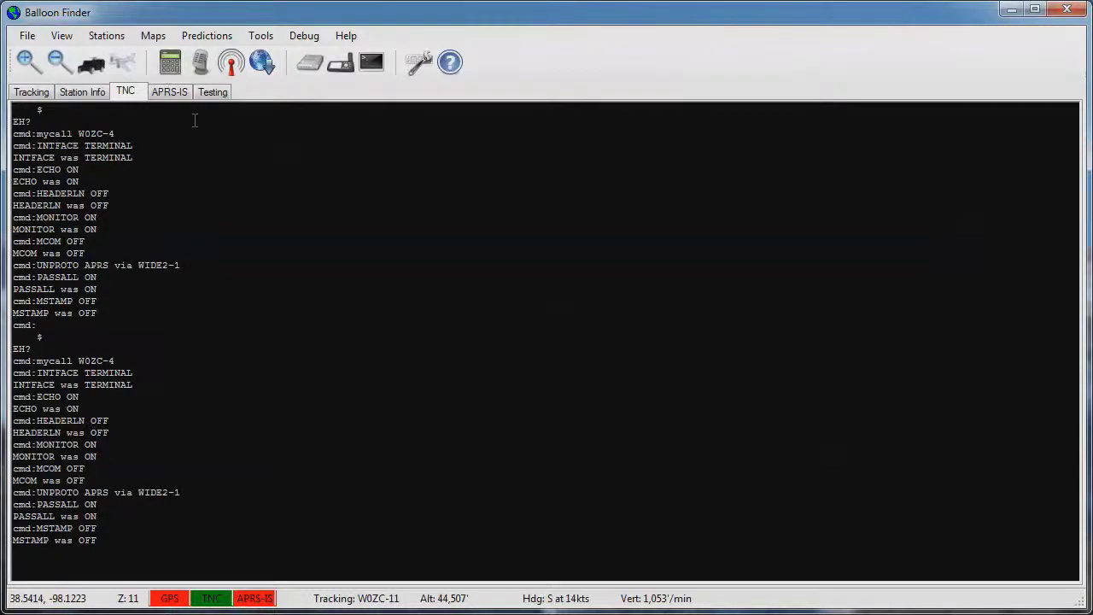
# Add a new station with callsign W0ZC-12 to the list of tracked stations.
pyautogui.click(106, 35)
pyautogui.click(136, 55)
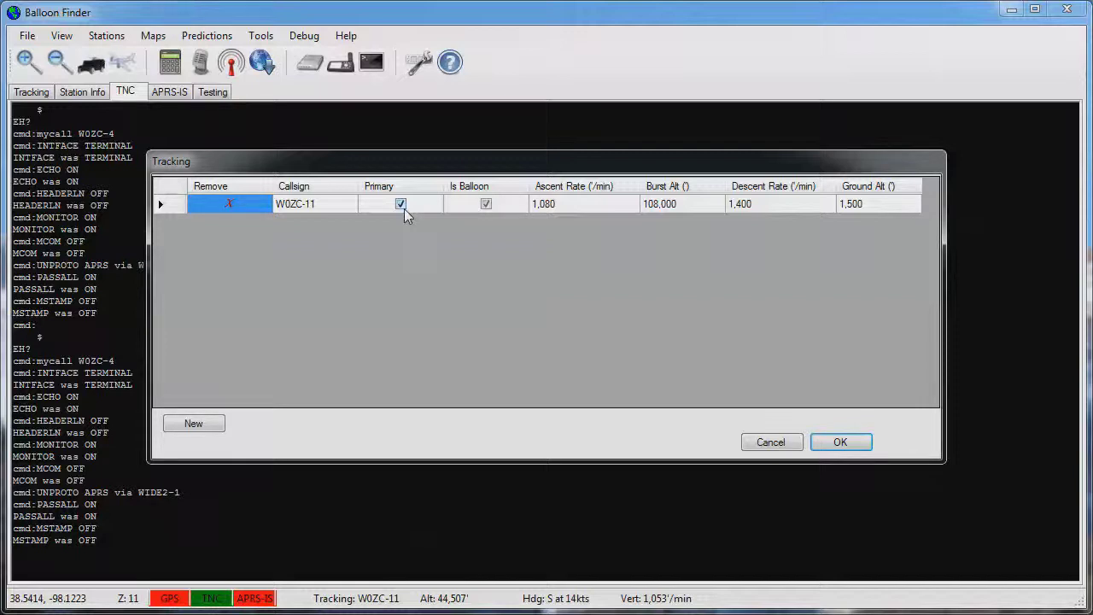
pyautogui.click(199, 429)
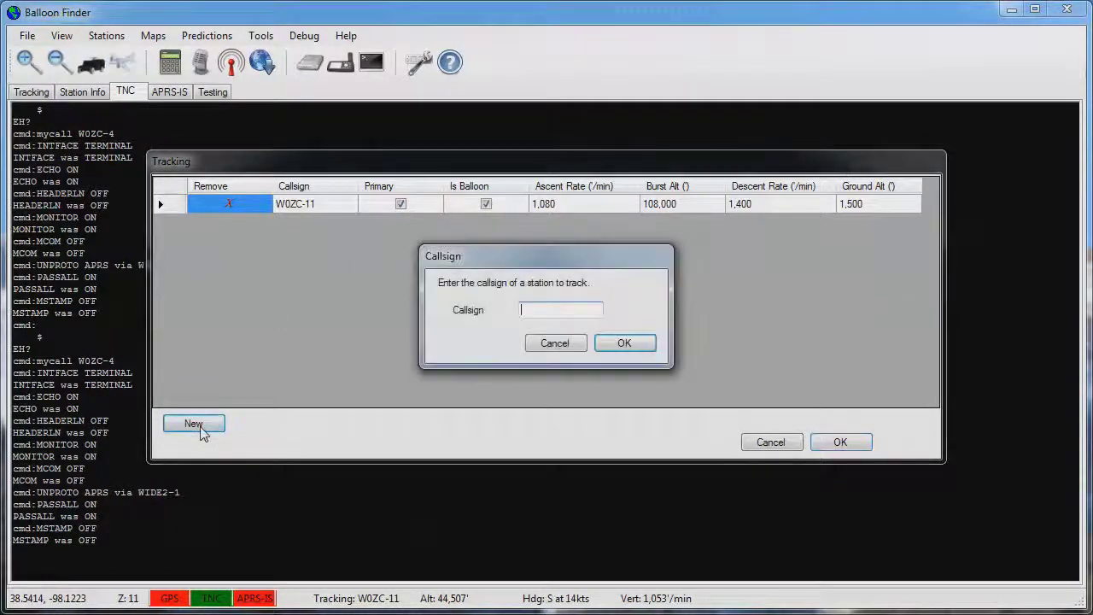
pyautogui.write('w')
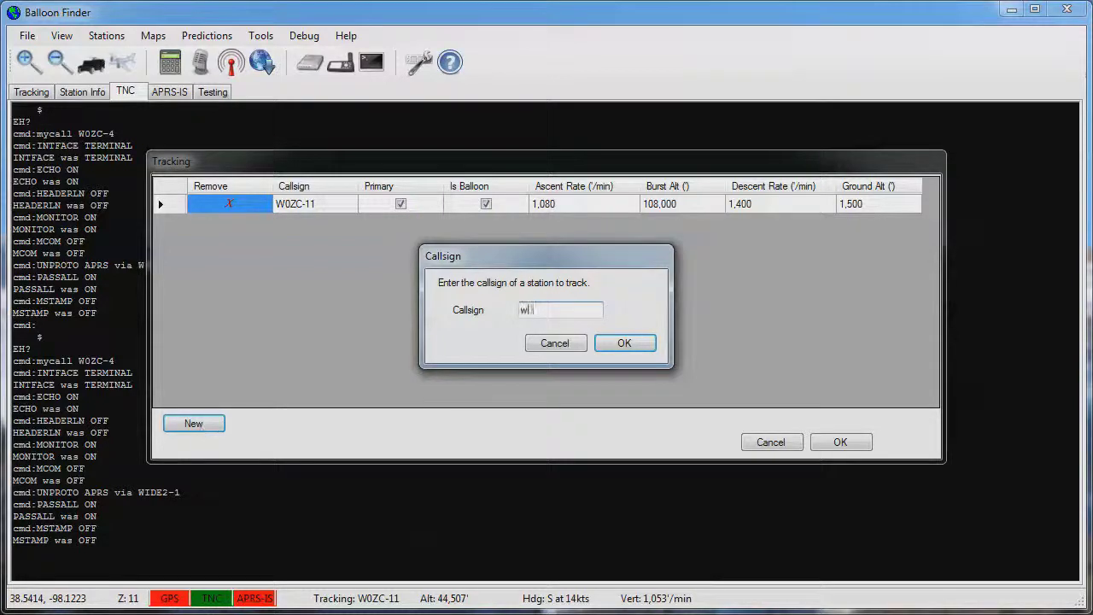
pyautogui.write('0zc-12')
pyautogui.press('Return')
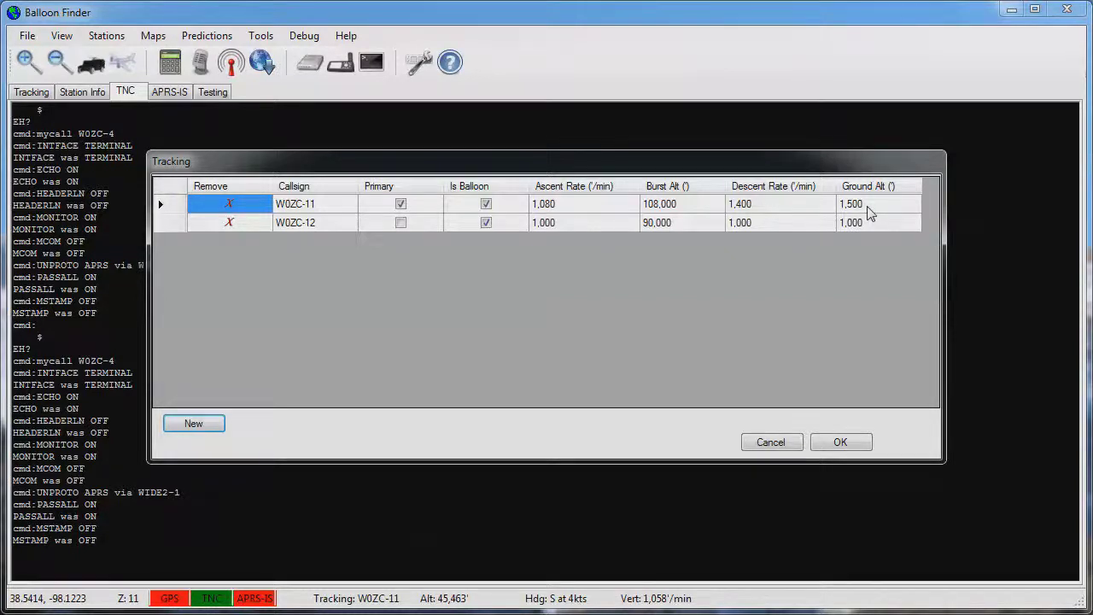
# Set W0ZC-12's burst altitude to 10,800 ft, descent rate to 1,400 ft/min and ground altitude to 1,500 ft, and accept the tracking list.
pyautogui.click(401, 222)
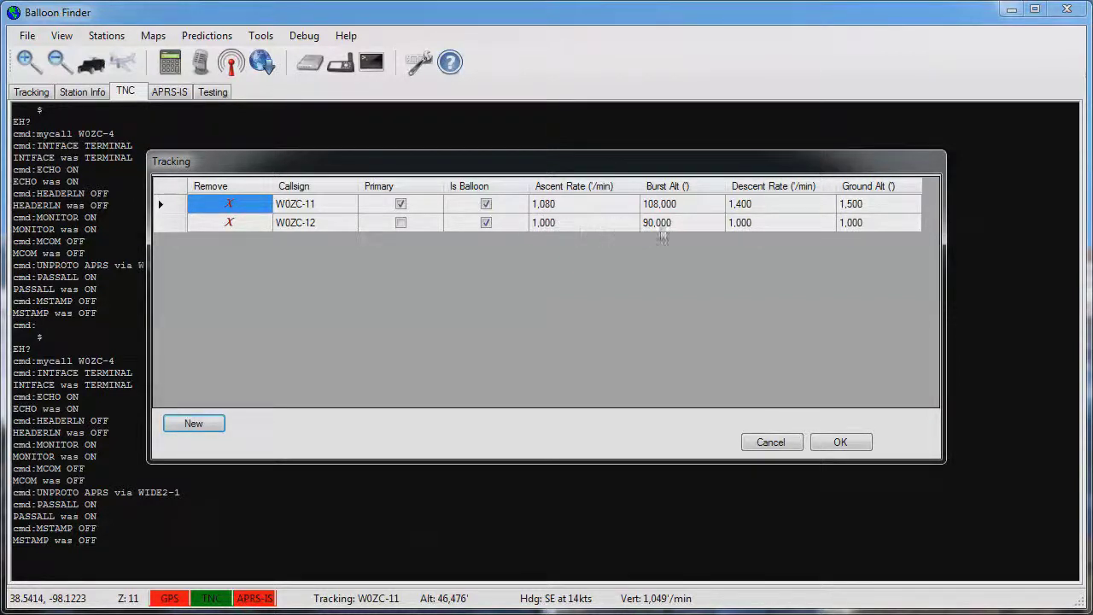
pyautogui.click(673, 229)
pyautogui.write('10800')
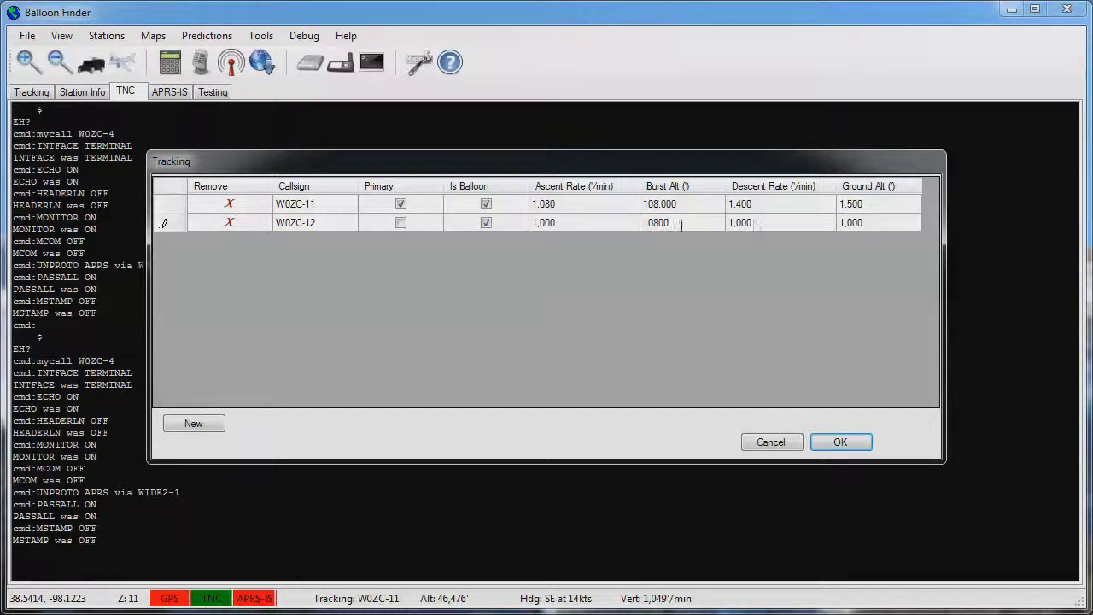
pyautogui.click(757, 224)
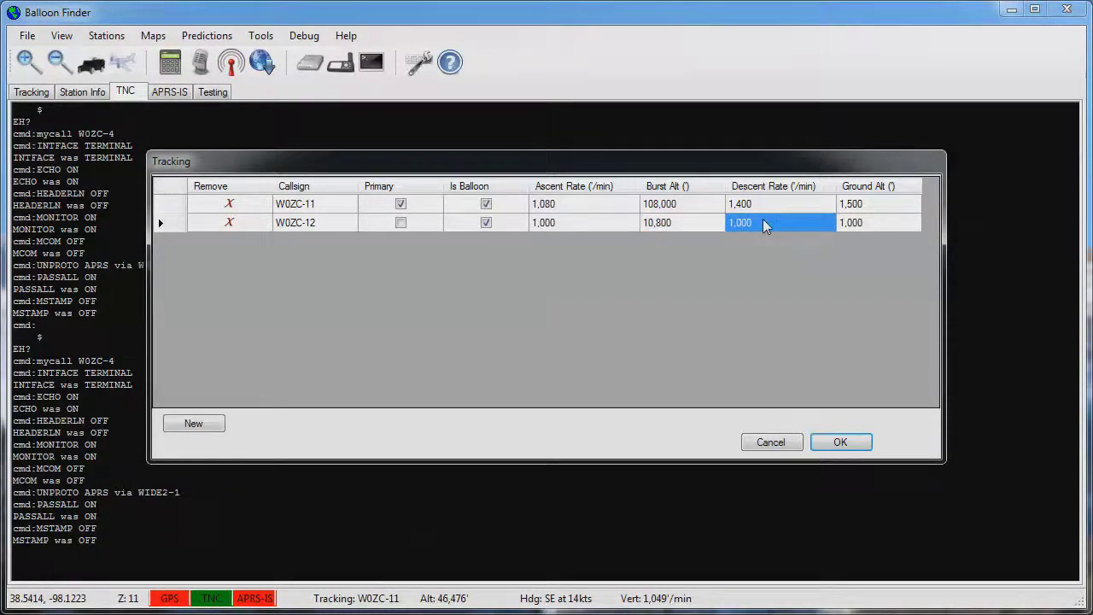
pyautogui.write('1400')
pyautogui.click(868, 225)
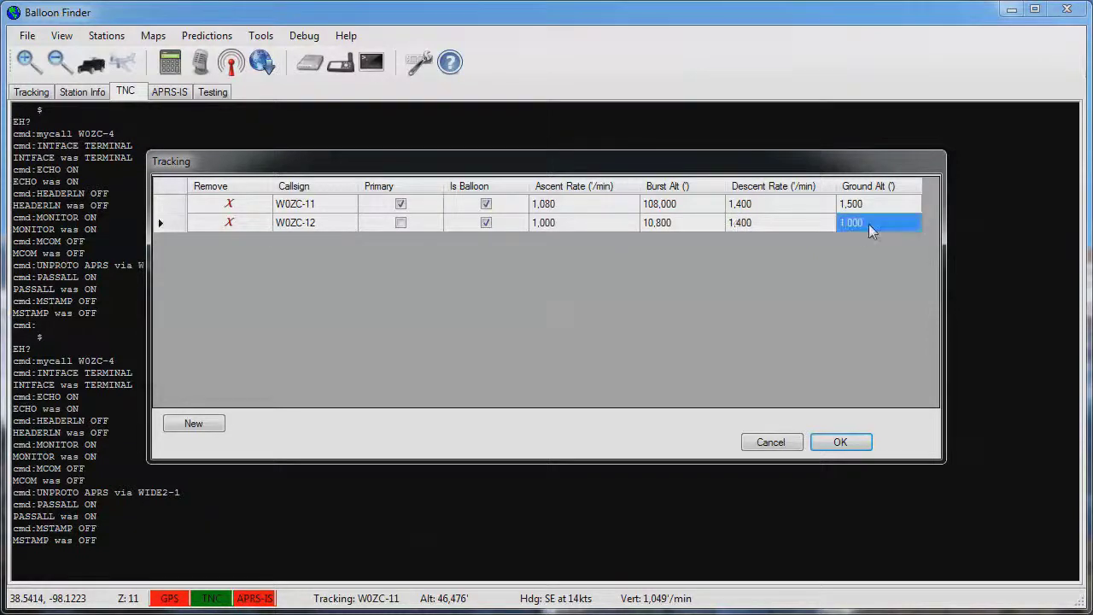
pyautogui.write('1500')
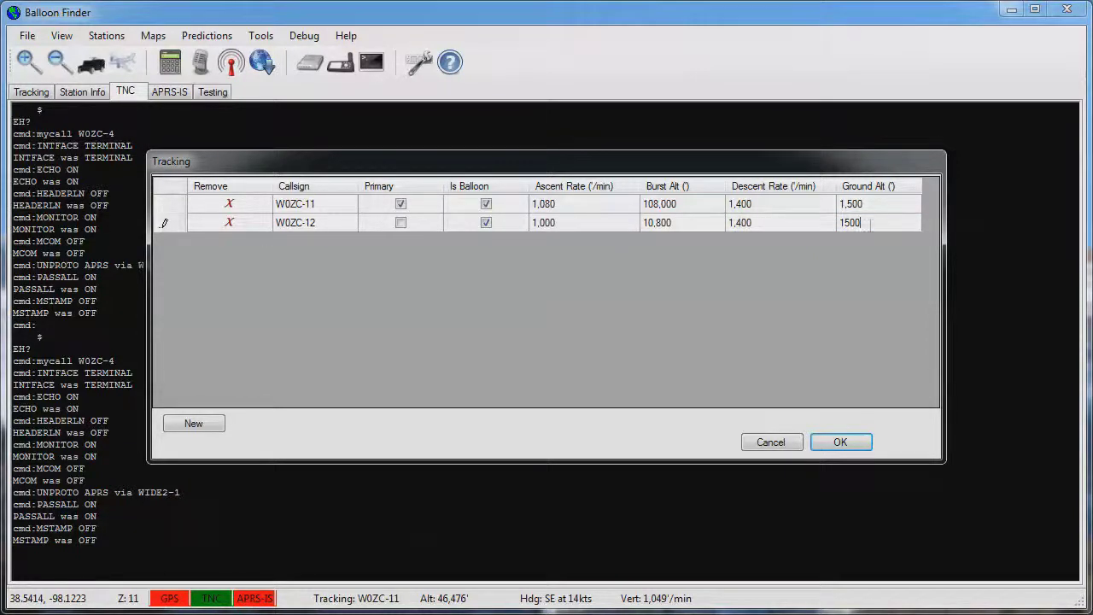
pyautogui.click(840, 442)
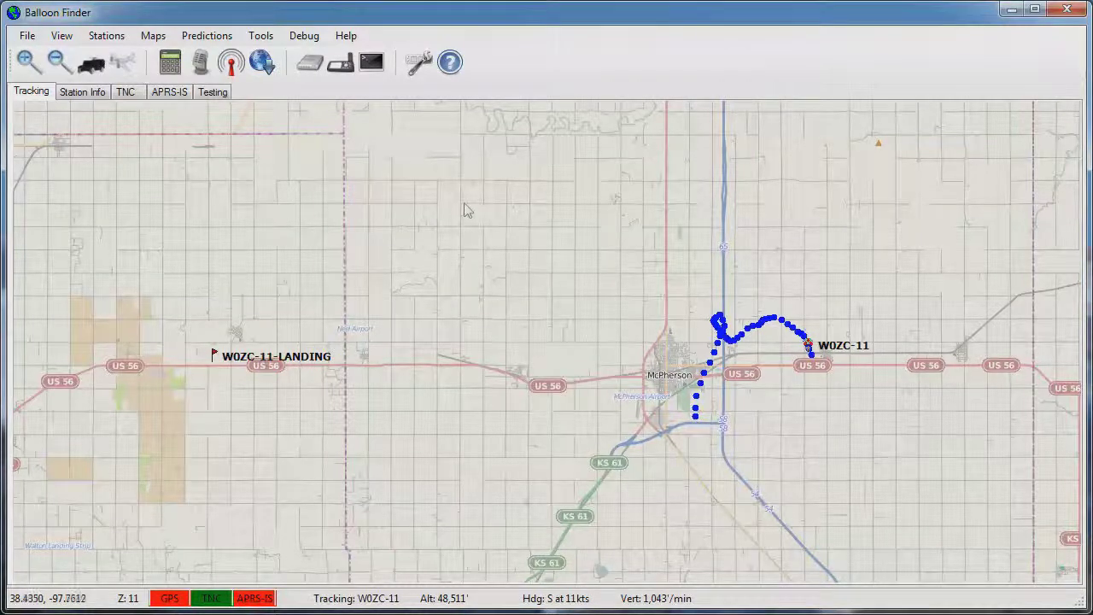
# Start importing winds aloft and open the linked NOAA Winds Aloft Sounding Data page in the browser.
pyautogui.click(206, 36)
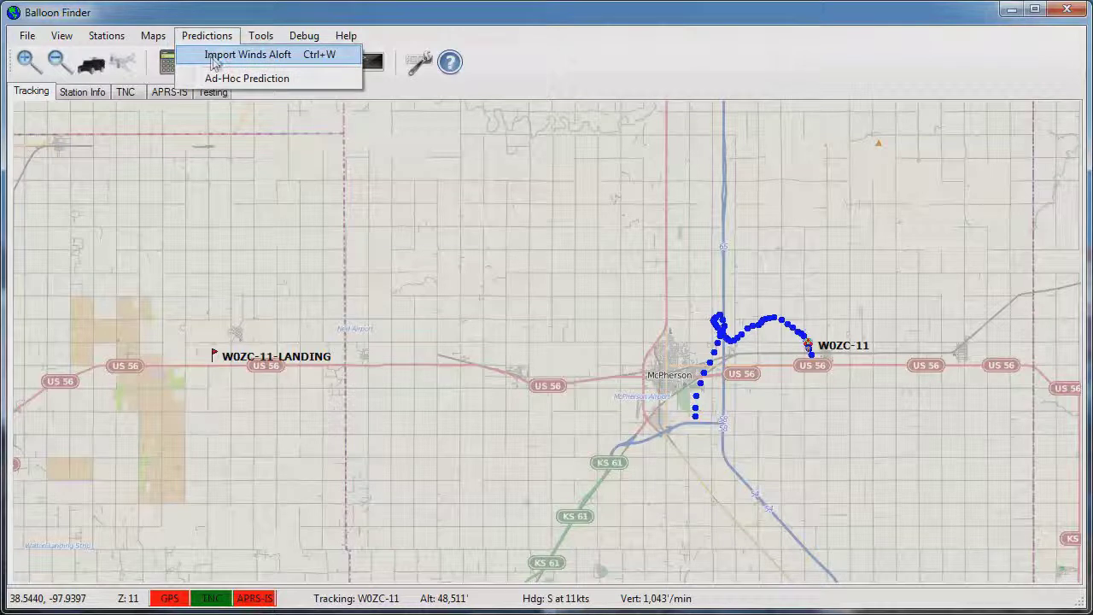
pyautogui.click(215, 54)
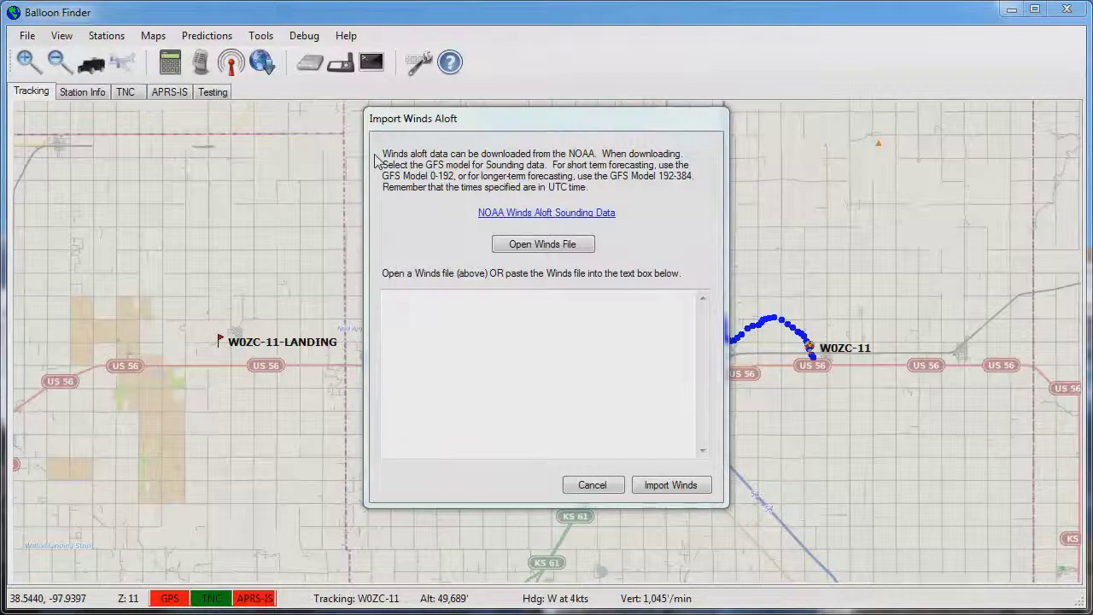
pyautogui.click(509, 221)
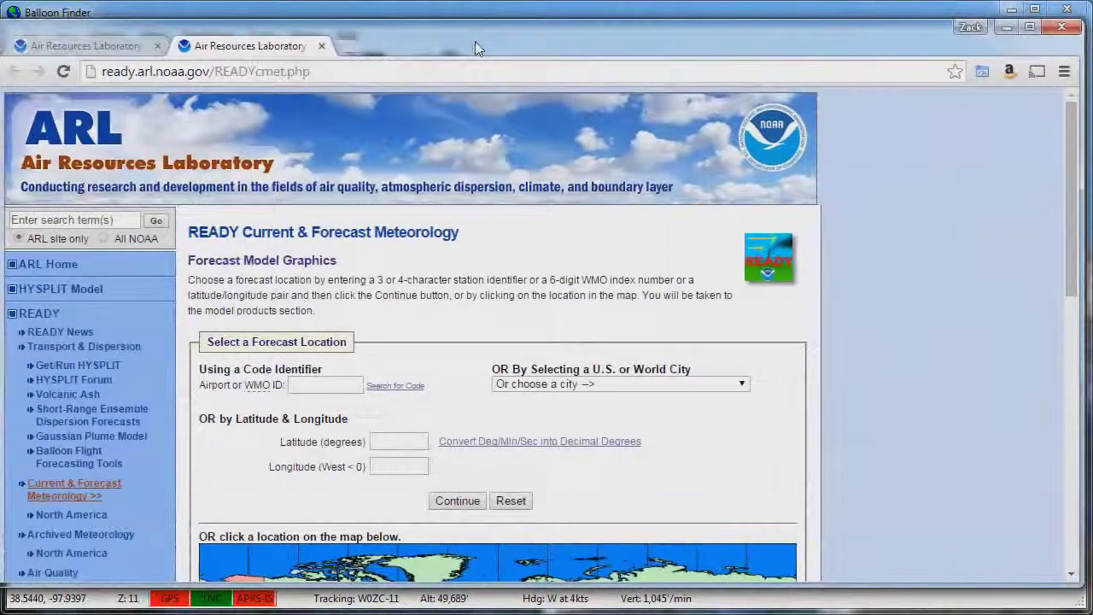
# Choose the forecast location by its airport code hut and continue to the available READY products.
pyautogui.click(336, 382)
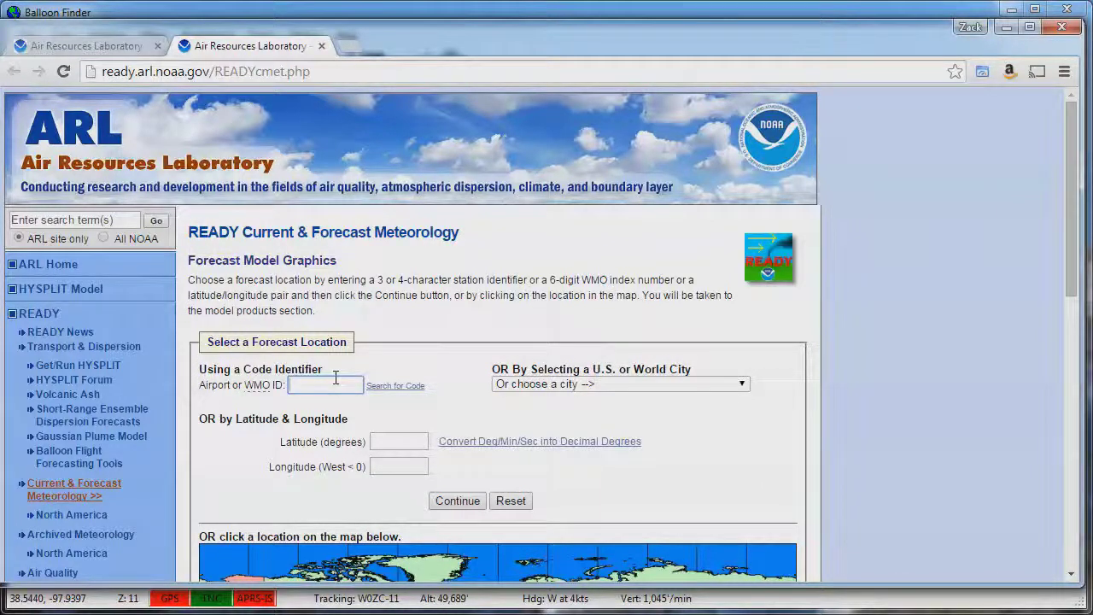
pyautogui.write('hut')
pyautogui.click(456, 502)
# Request a sounding from the GFS Model (1 degree, 0-240h, 3hrly, Global, pressure) dataset.
pyautogui.scroll(-3, 850, 365)
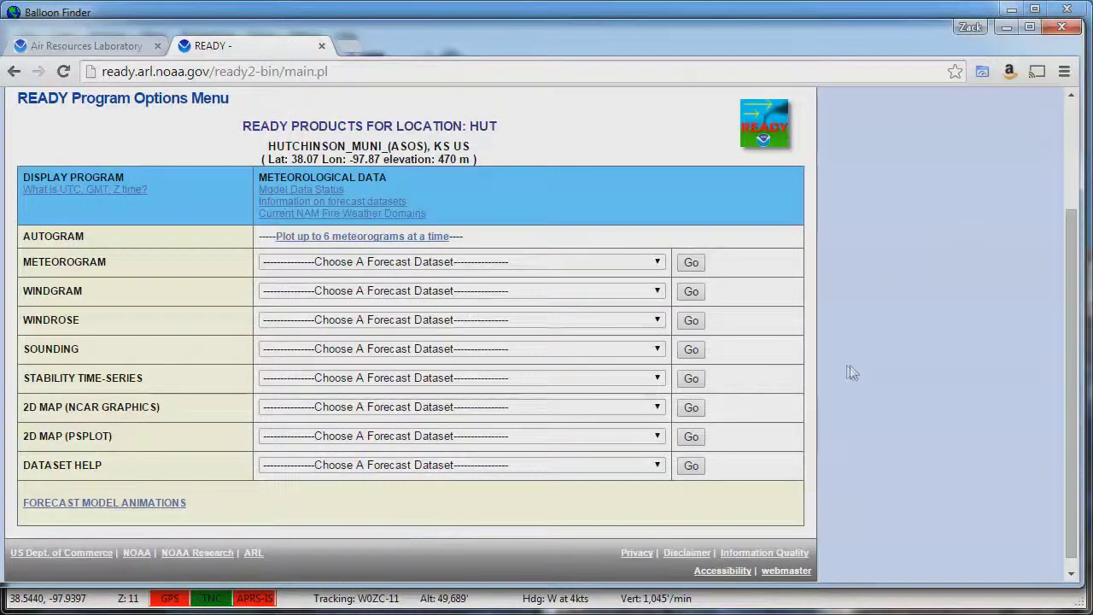
pyautogui.click(615, 353)
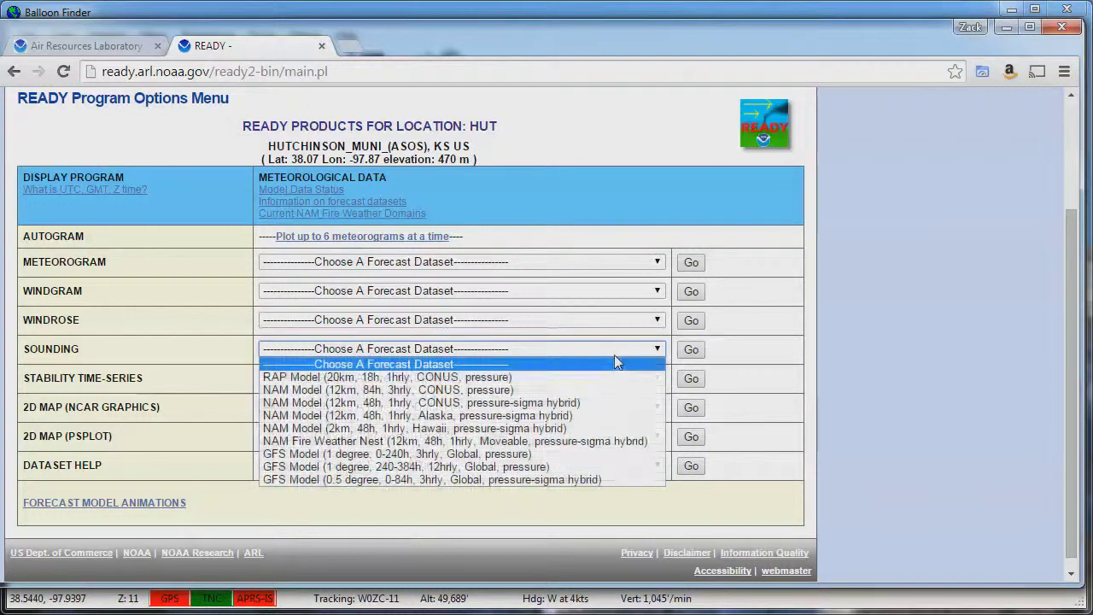
pyautogui.click(616, 460)
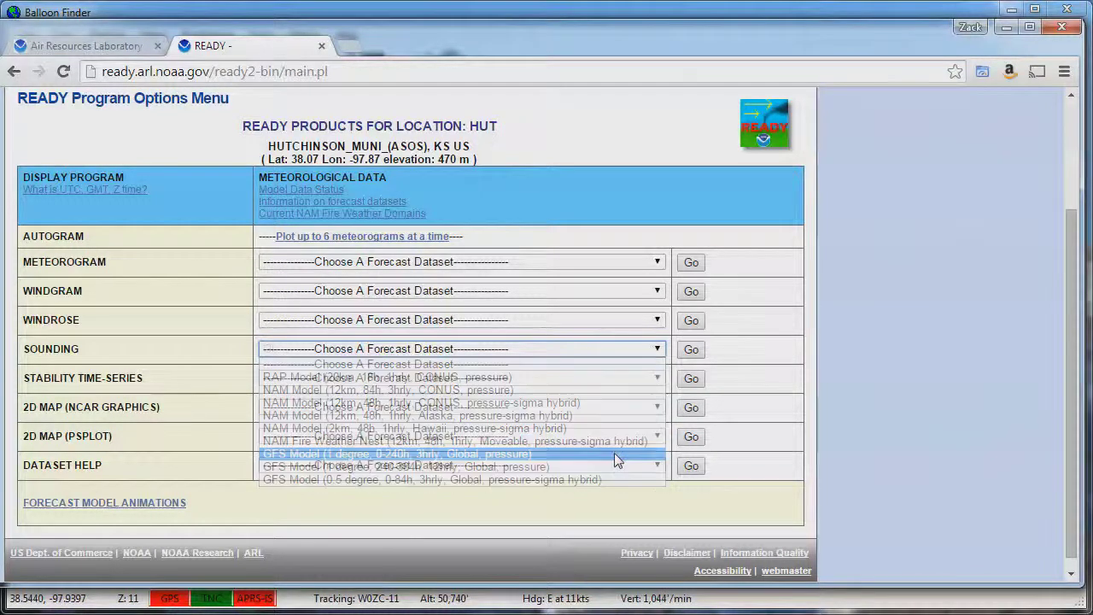
pyautogui.click(691, 350)
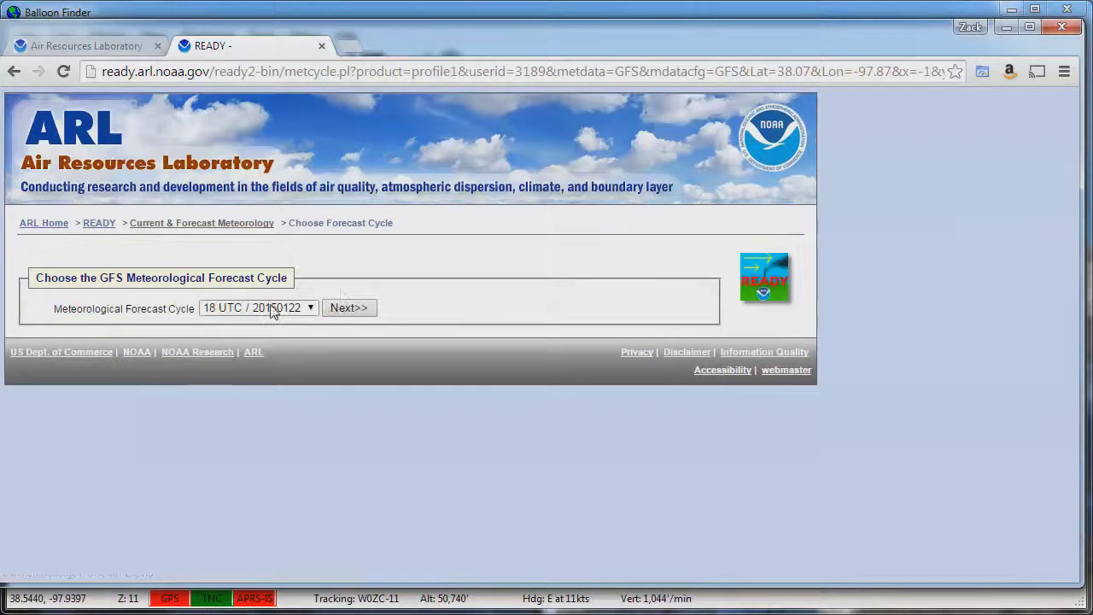
# Accept the 18 UTC / 20150122 forecast cycle and set the time to plot to January 22, 2015 at 18 UTC (+ 00 Hrs).
pyautogui.click(370, 314)
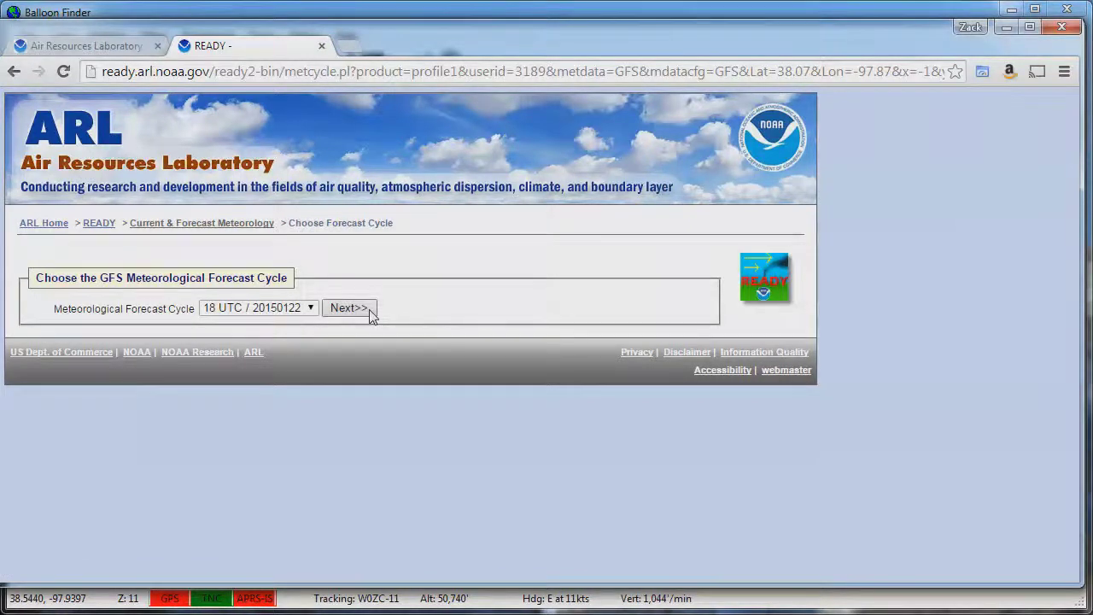
pyautogui.click(482, 359)
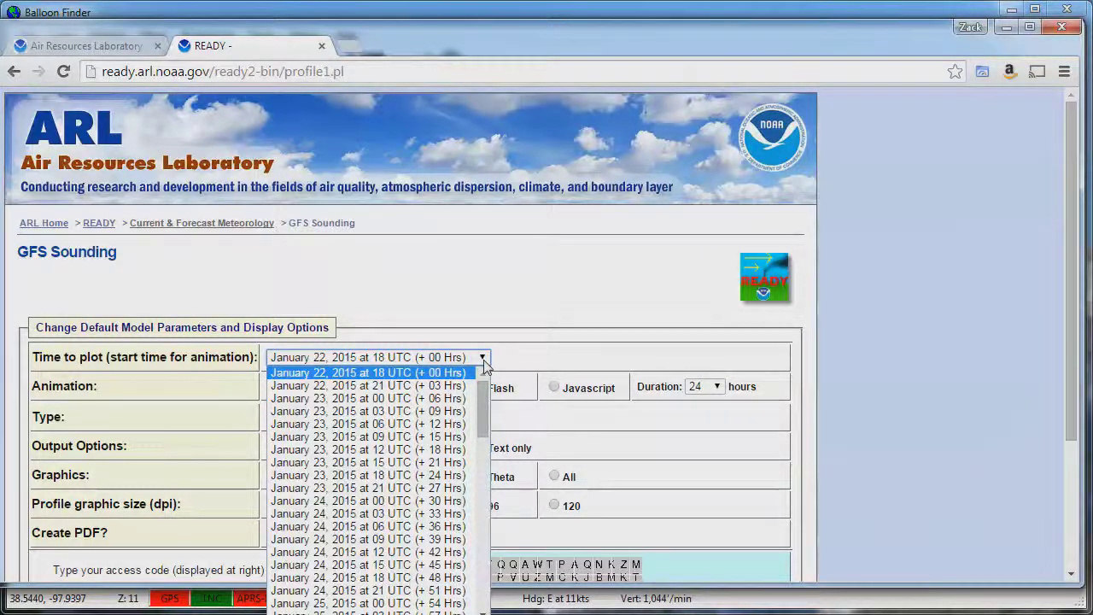
pyautogui.click(412, 374)
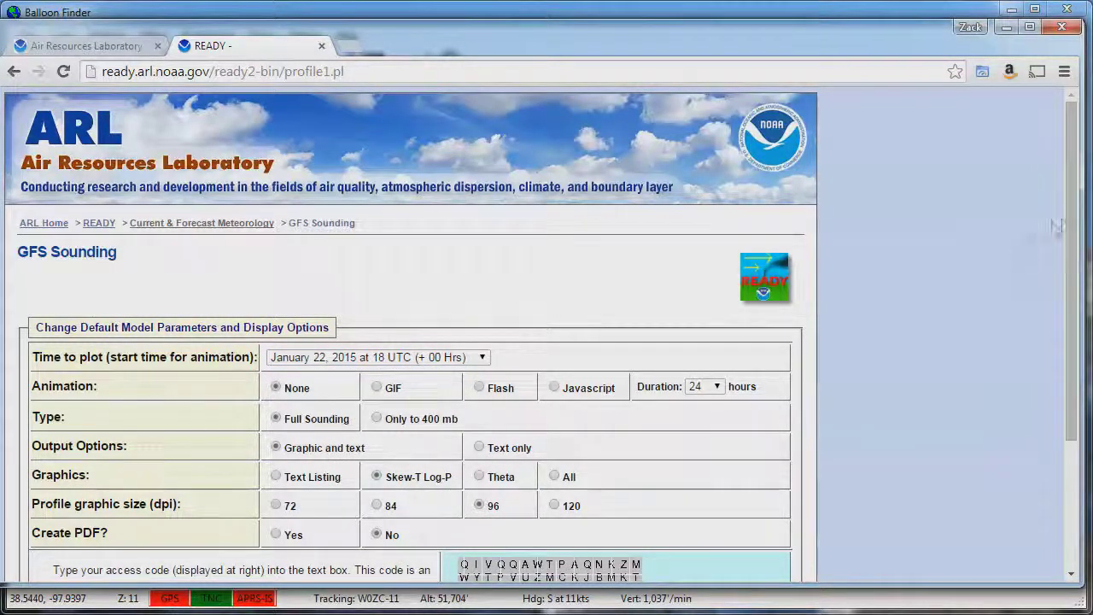
# Enter the access code shown in the image and request the GFS sounding.
pyautogui.scroll(-3, 1071, 248)
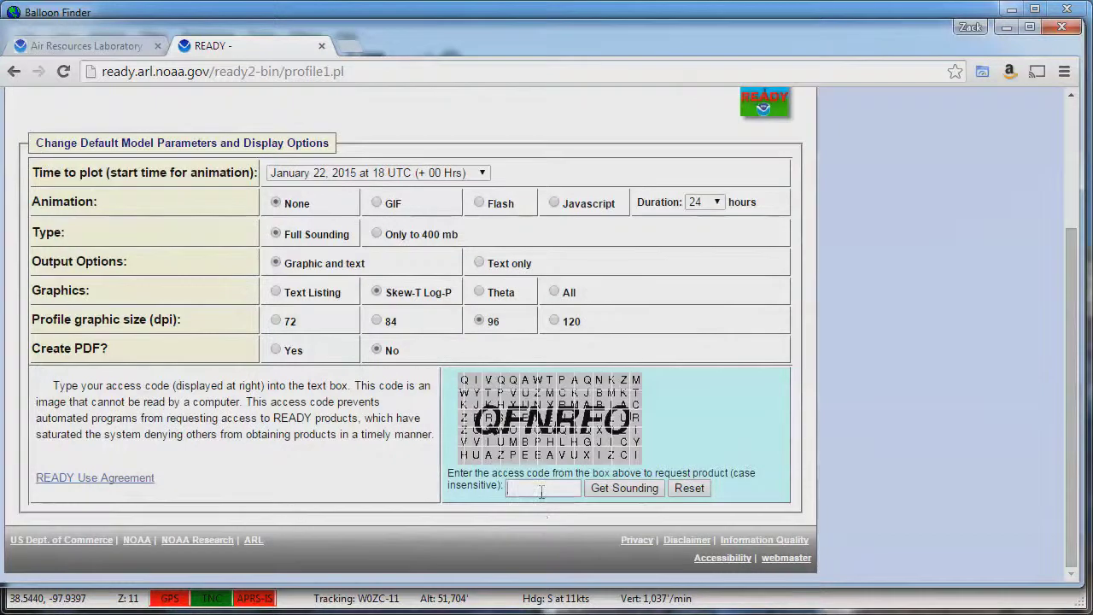
pyautogui.click(541, 491)
pyautogui.write('qfnrfo')
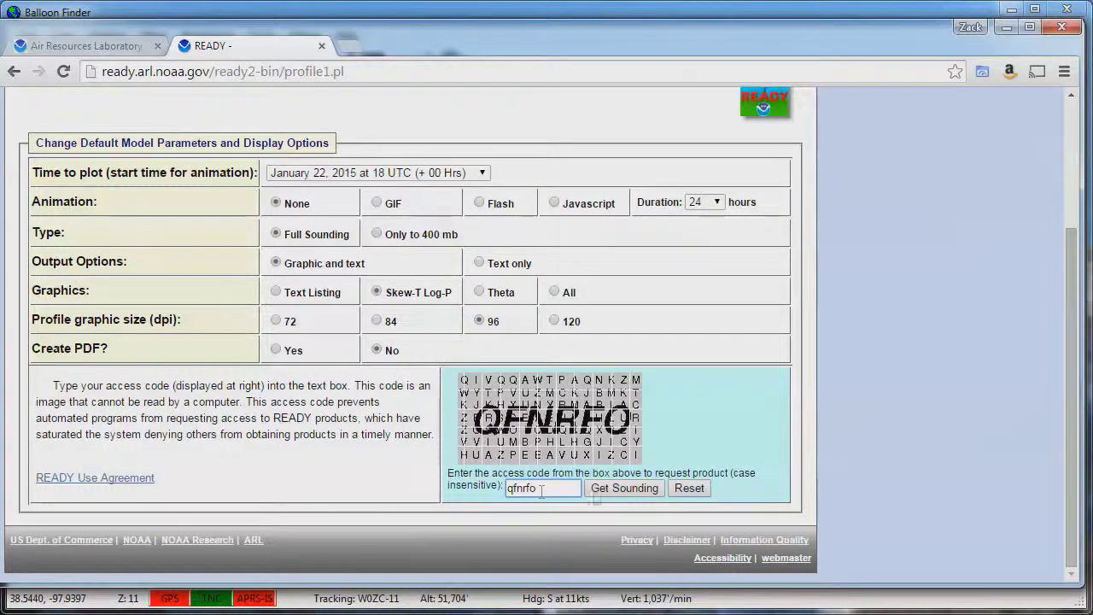
pyautogui.click(619, 497)
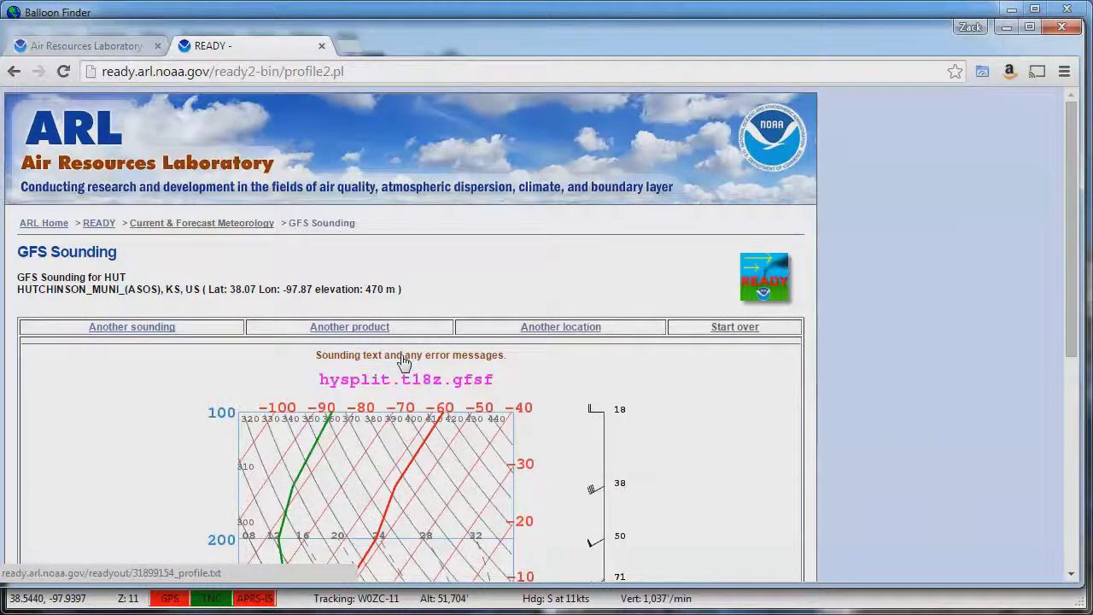
# Open the sounding's text output, copy its entire contents and close the browser to return to Balloon Finder.
pyautogui.click(404, 362)
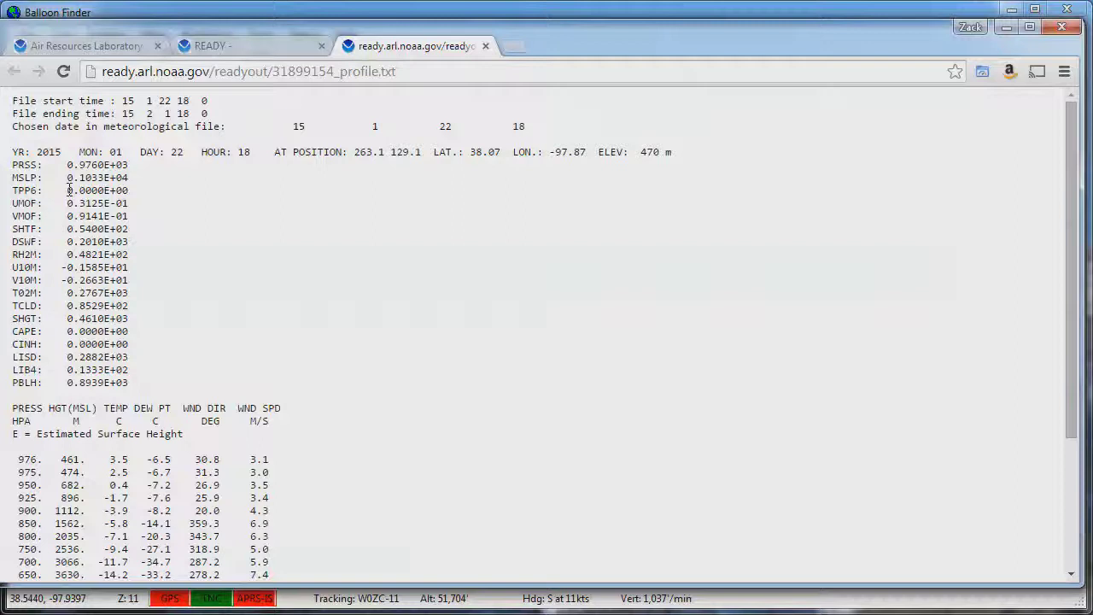
pyautogui.hotkey('ctrl', 'a')
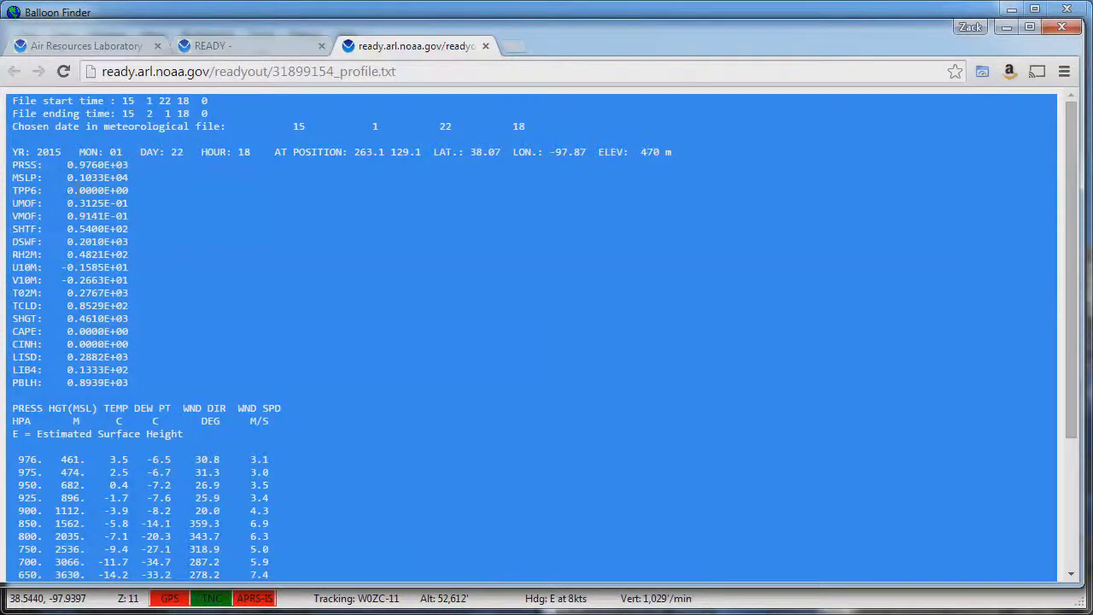
pyautogui.click(1063, 26)
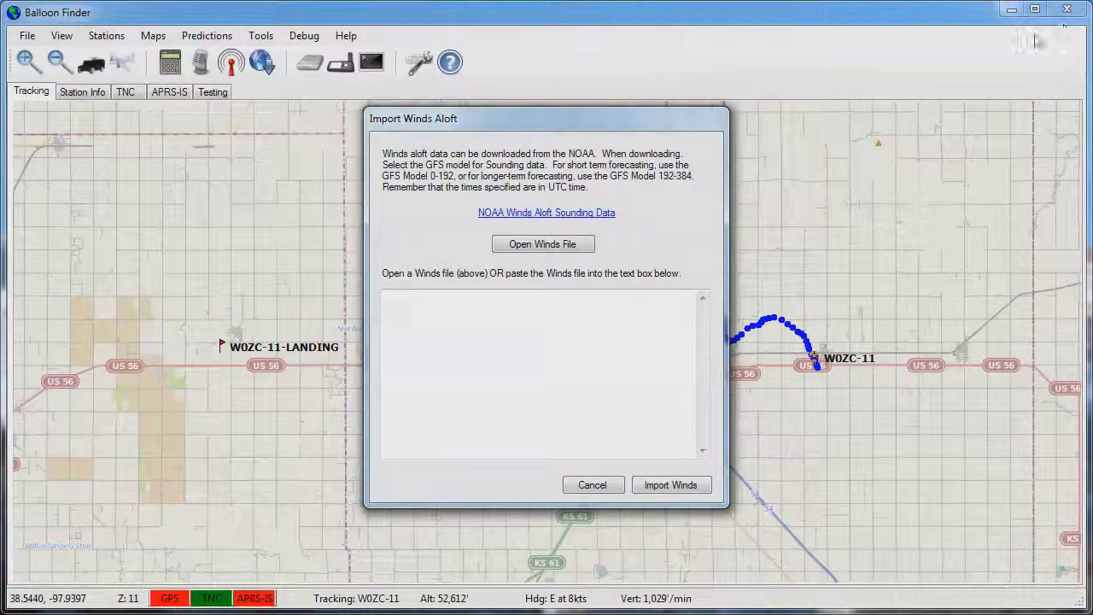
# Paste the copied sounding text into the winds aloft import dialog, check it from the beginning and import the winds.
pyautogui.click(569, 343)
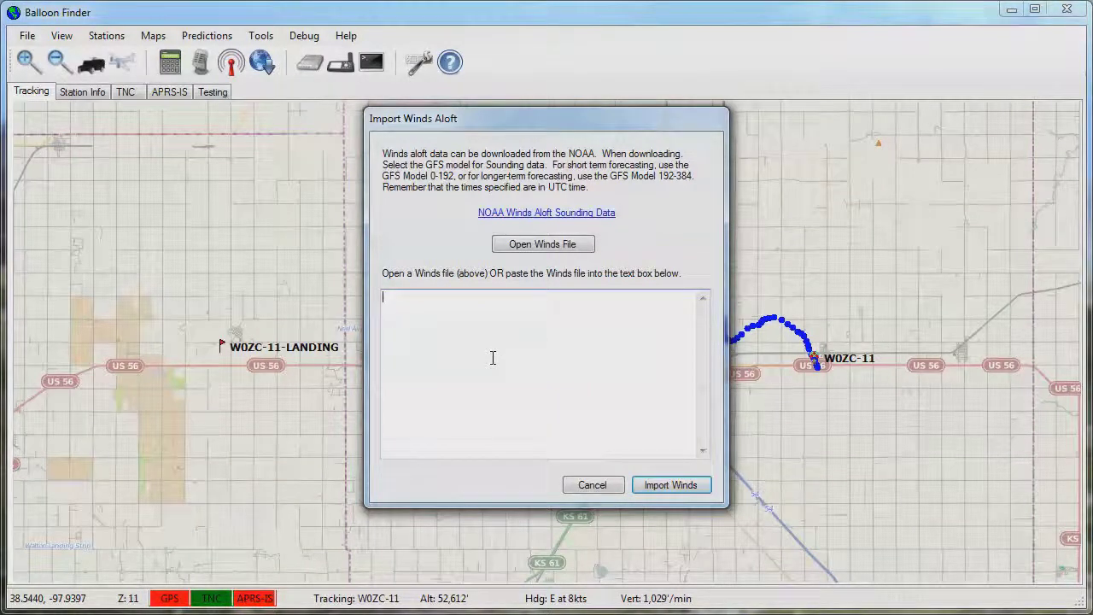
pyautogui.hotkey('ctrl', 'v')
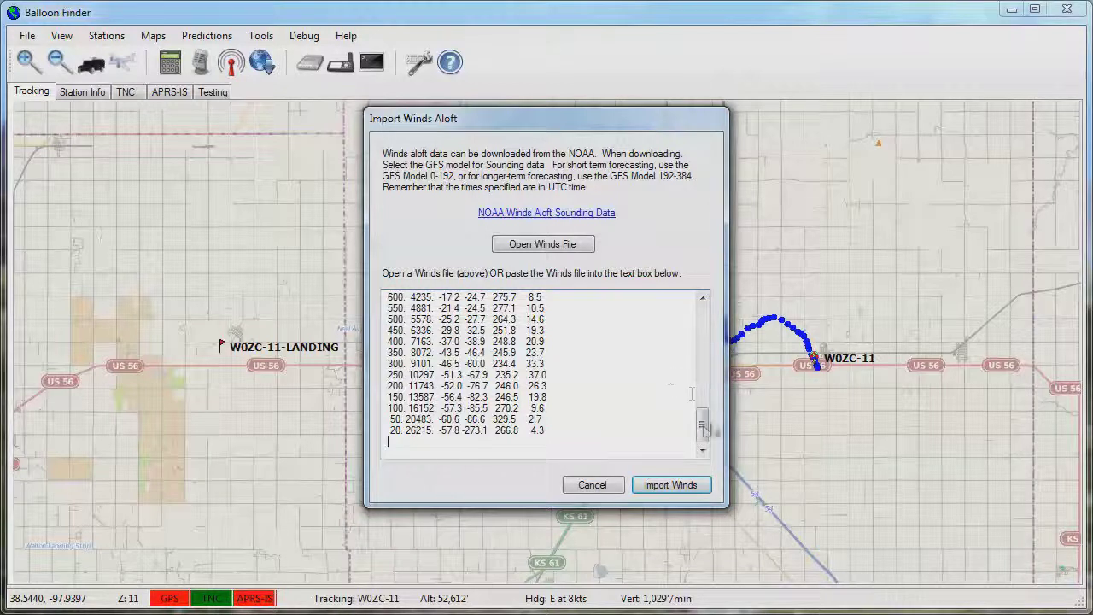
pyautogui.moveTo(702, 423); pyautogui.dragTo(702, 318)
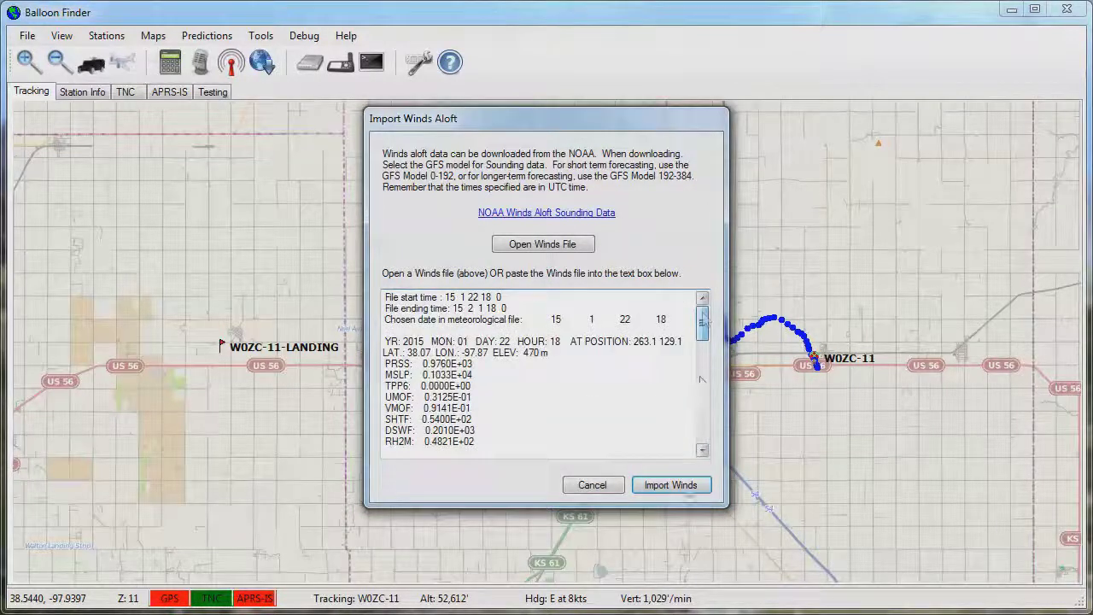
pyautogui.click(672, 486)
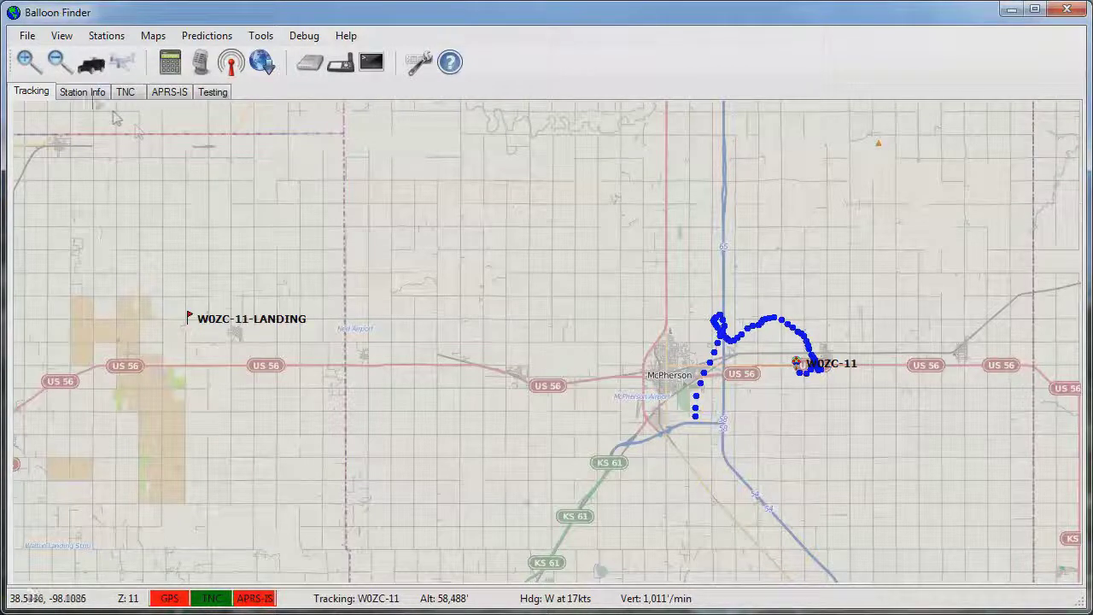
# Review the primary tracked station's details and balloon flight graph, and return to the tracking map.
pyautogui.click(90, 95)
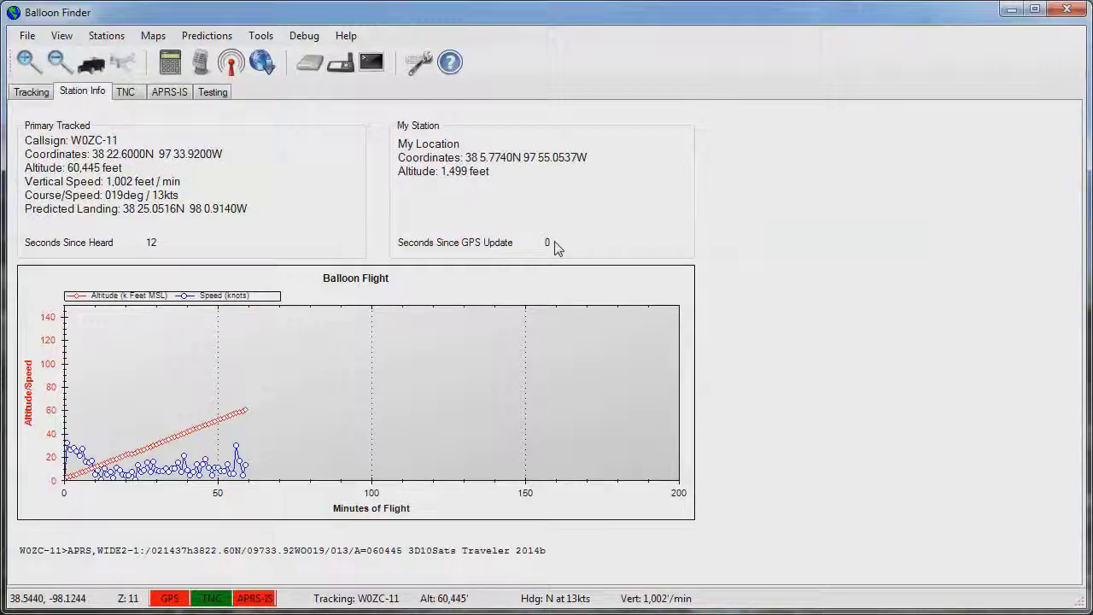
pyautogui.click(29, 92)
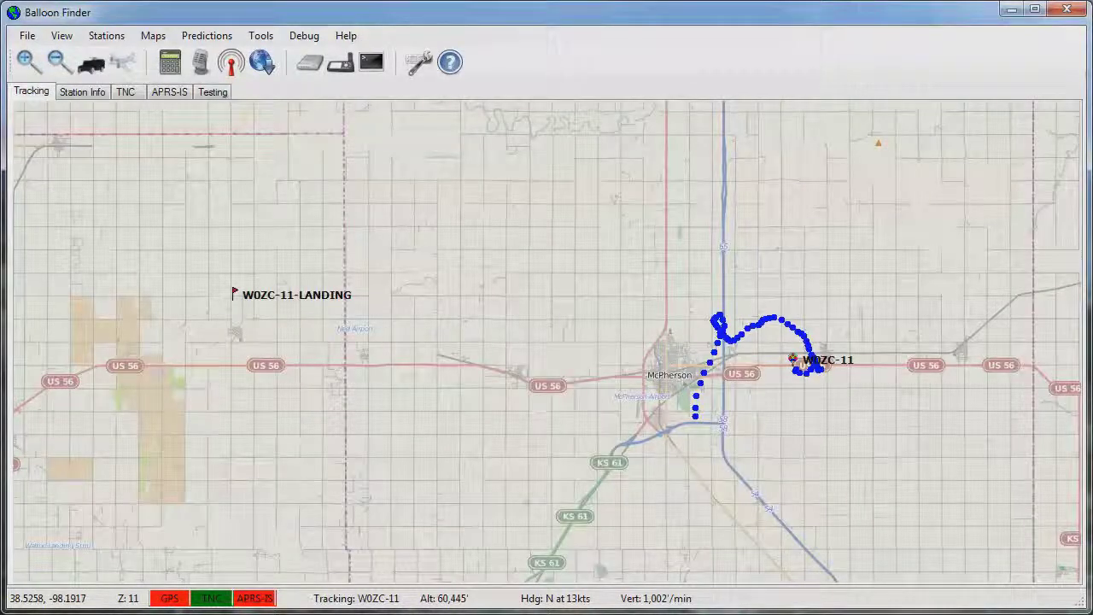